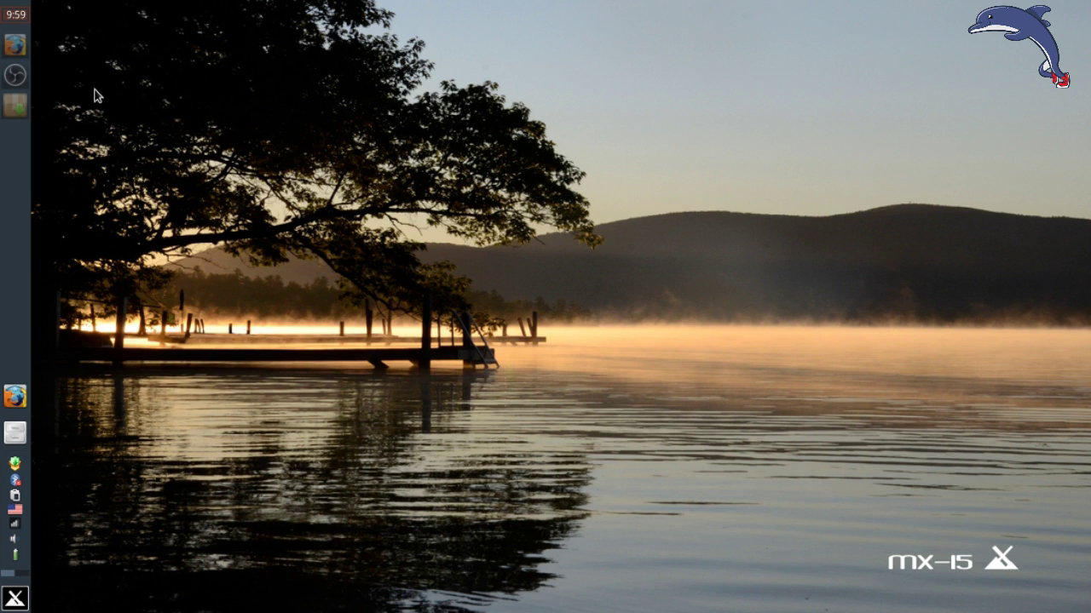
Step: Bring up Firefox on hulu.com and scroll down to the Popular Movie Trailers row
left_click(13, 48)
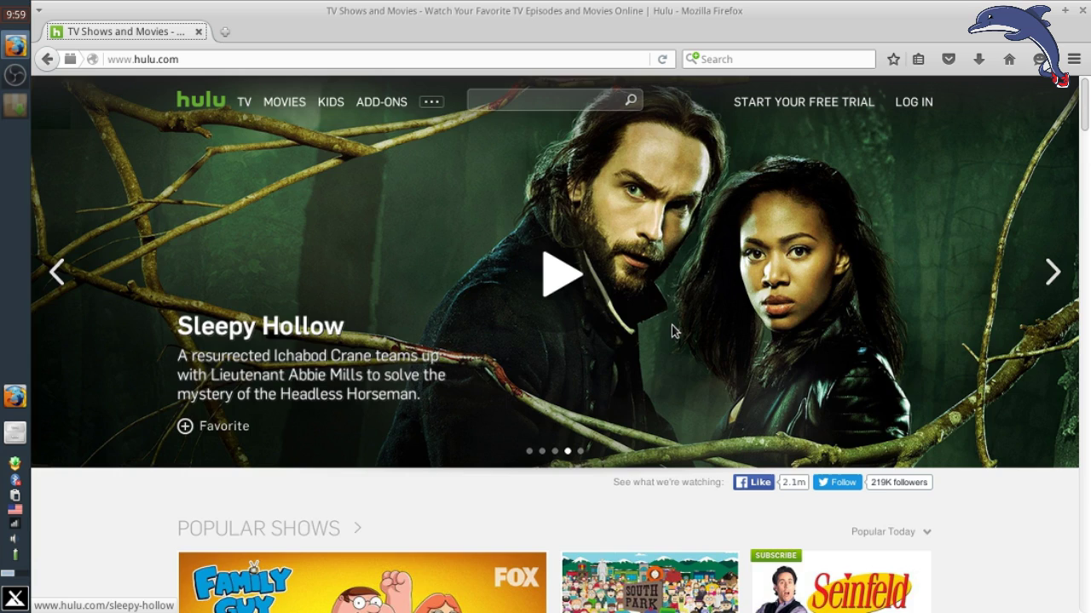
scroll(671, 330, "down", 5)
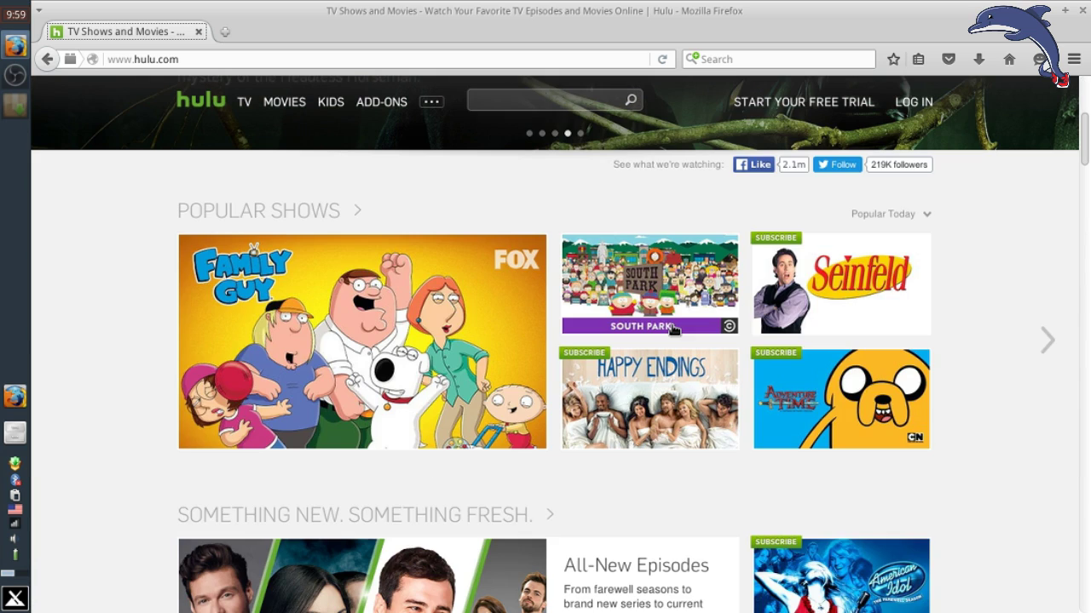
scroll(673, 331, "down", 10)
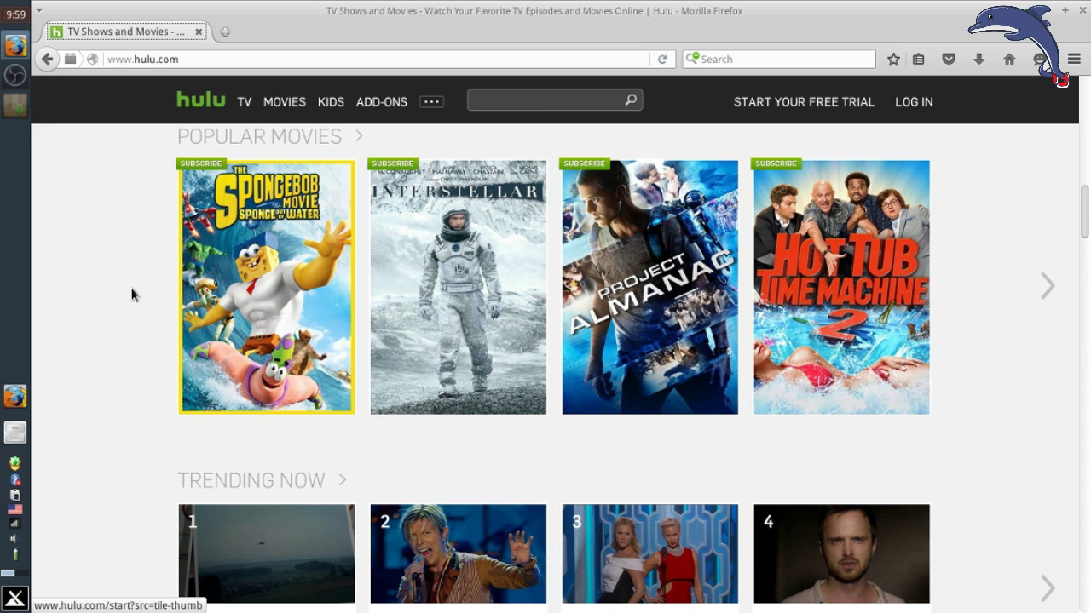
scroll(339, 401, "down", 5)
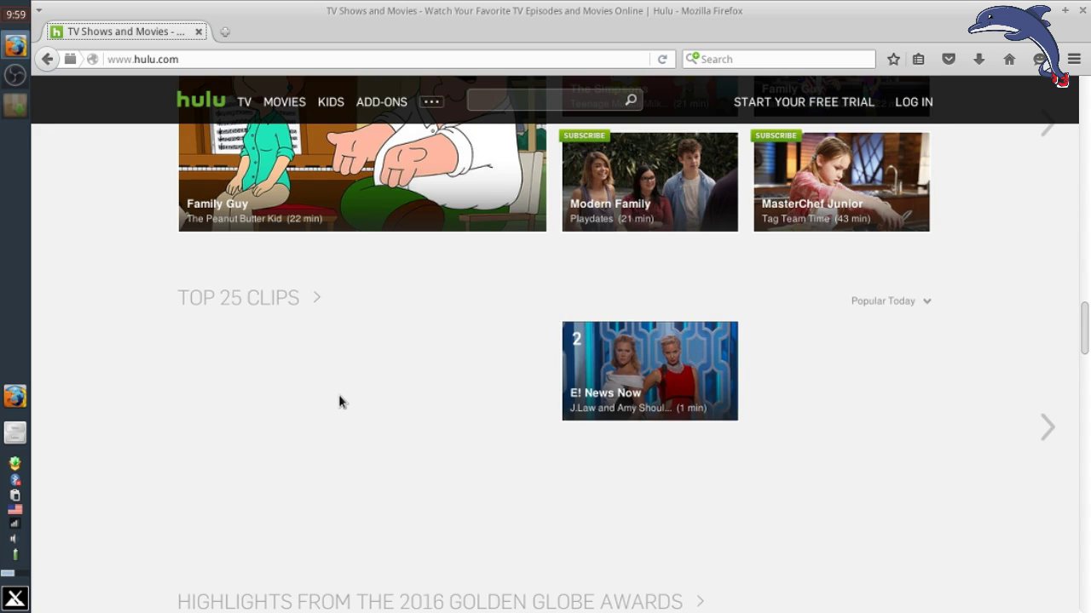
scroll(338, 398, "up", 5)
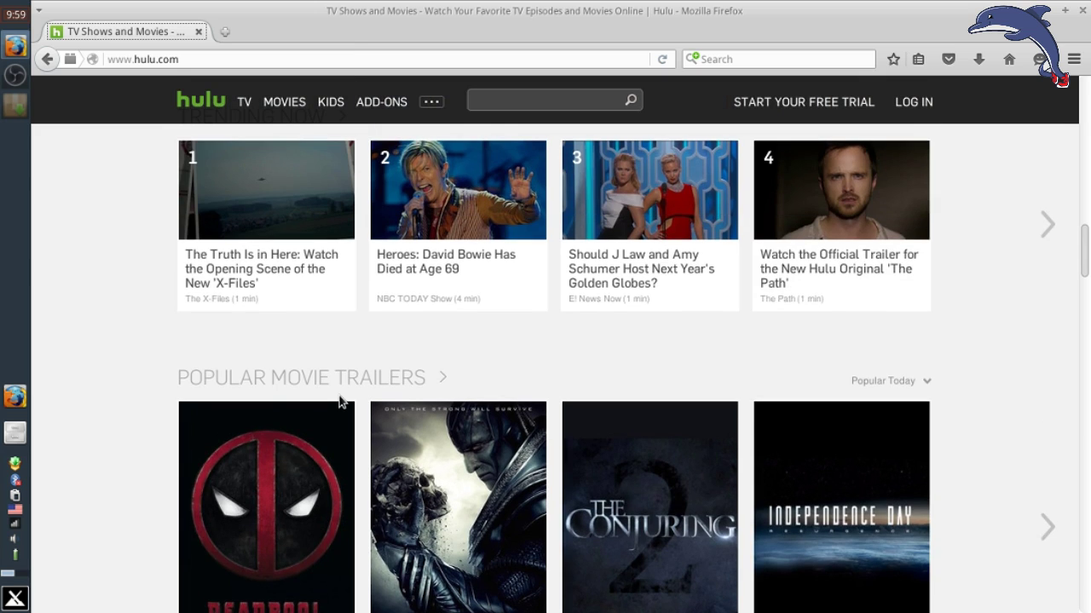
scroll(339, 401, "down", 3)
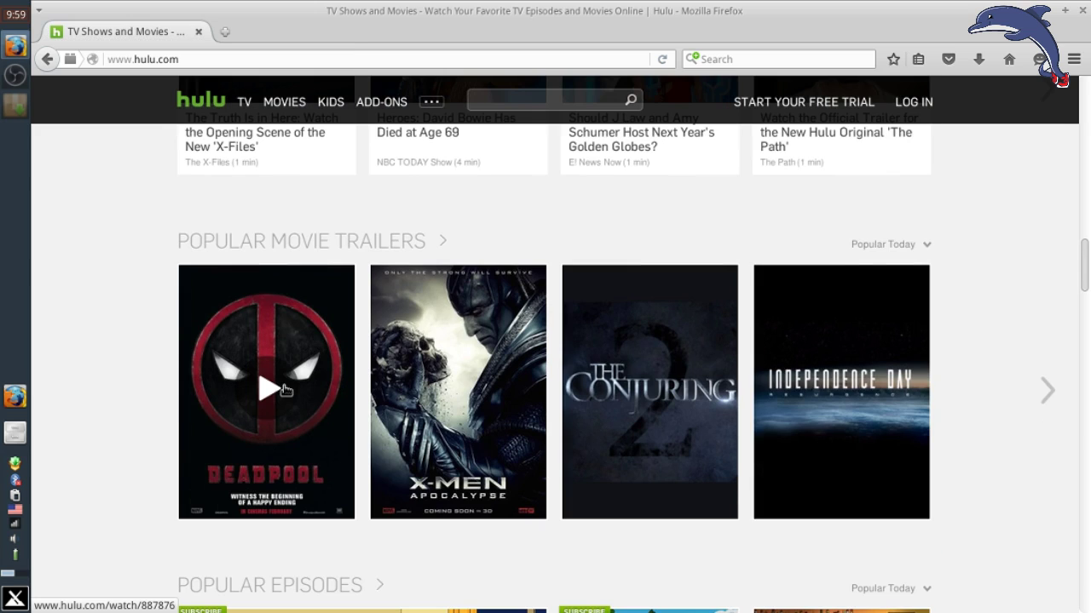
Step: Open the Deadpool Trailer 3 poster, which fails with protected-content error 3336
left_click(286, 390)
scroll(284, 392, "up", 4)
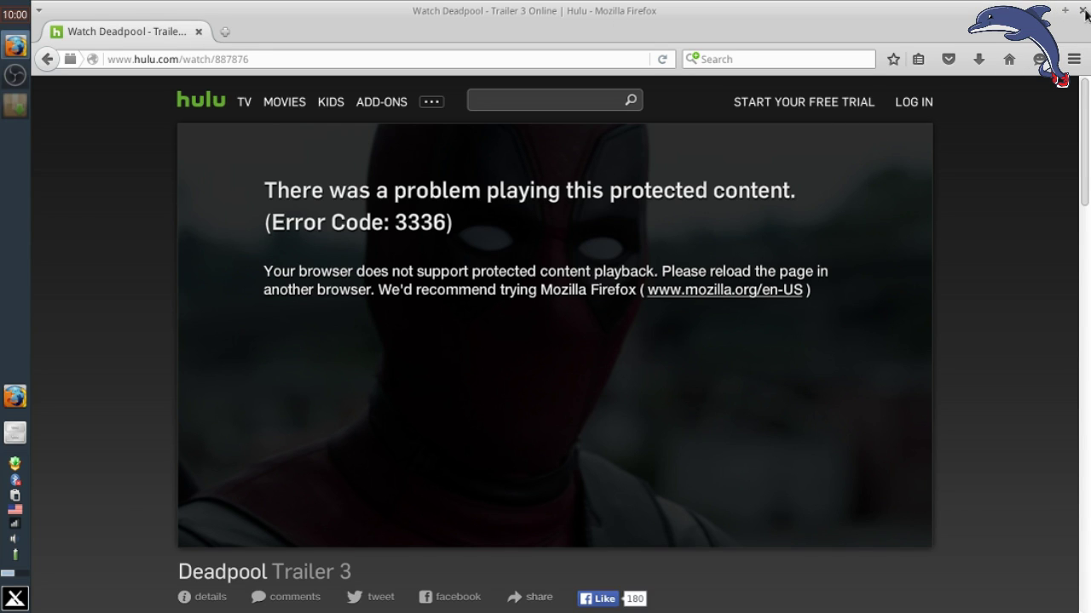
Step: Close Firefox and launch Synaptic Package Manager maximized
left_click(1085, 12)
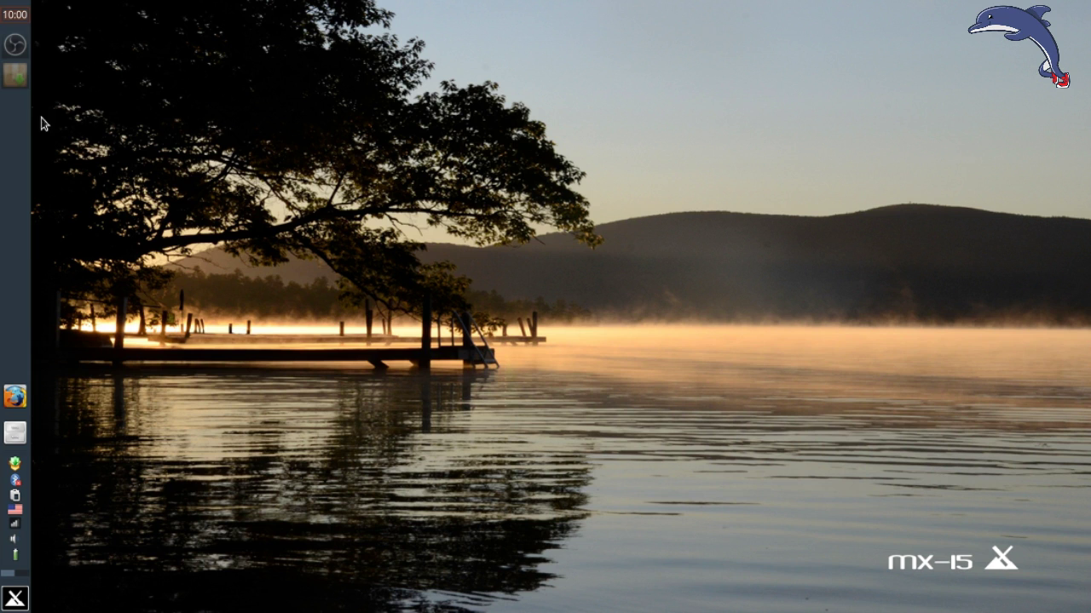
left_click(15, 75)
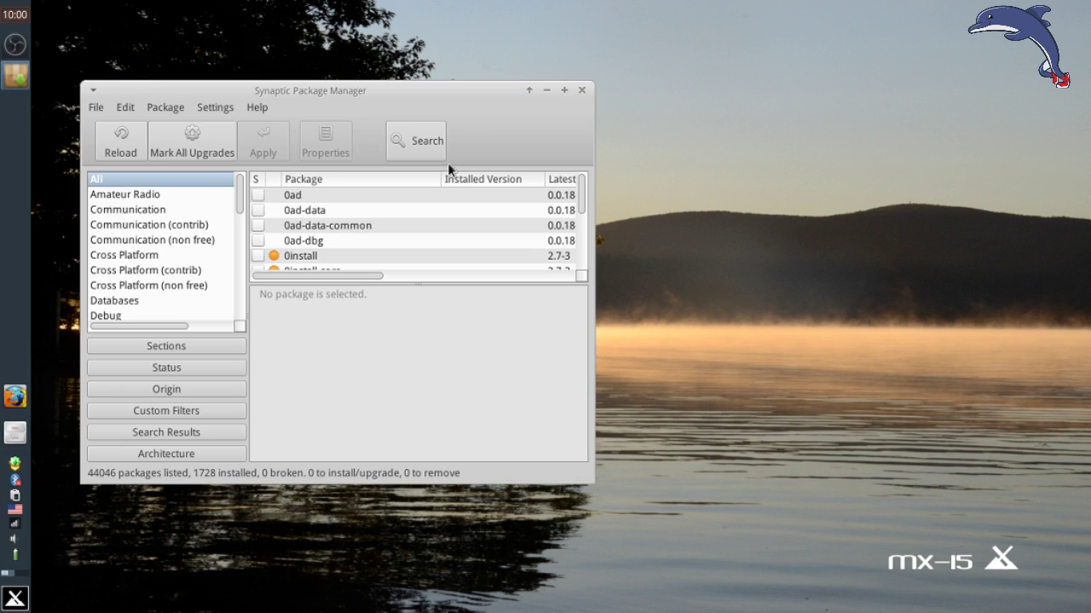
left_click(563, 90)
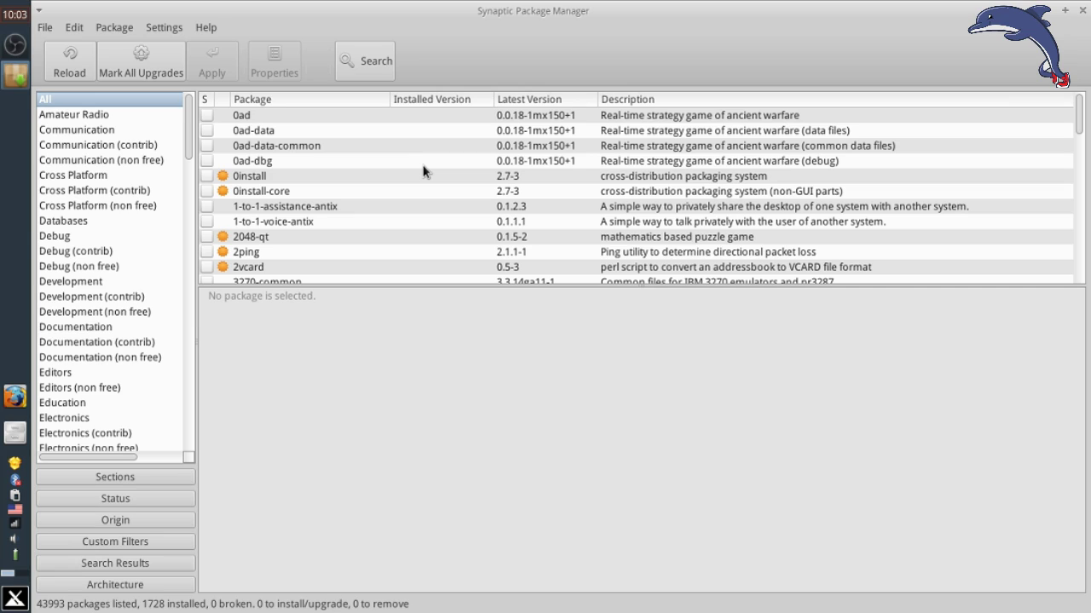
Step: Find freshplayerplugin by typing 'fresh' and mark it for complete removal
left_click(274, 175)
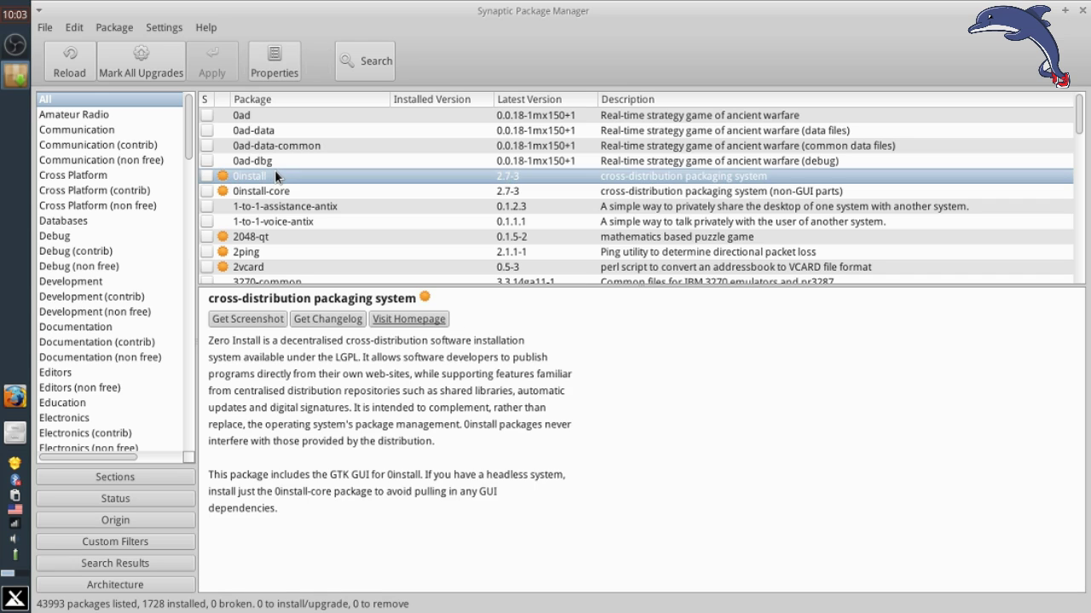
type("fre")
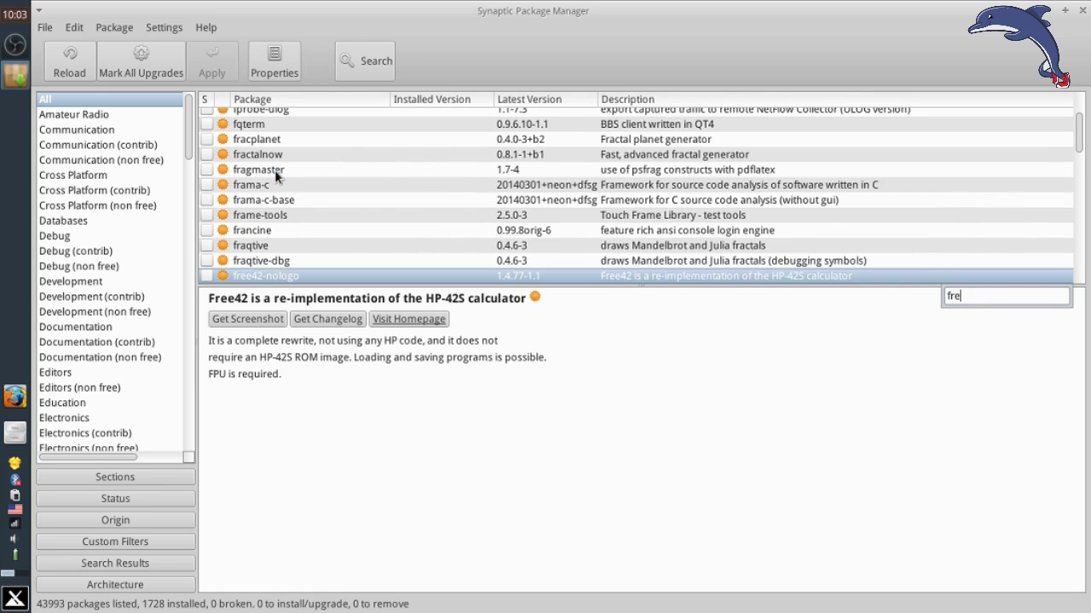
type("s")
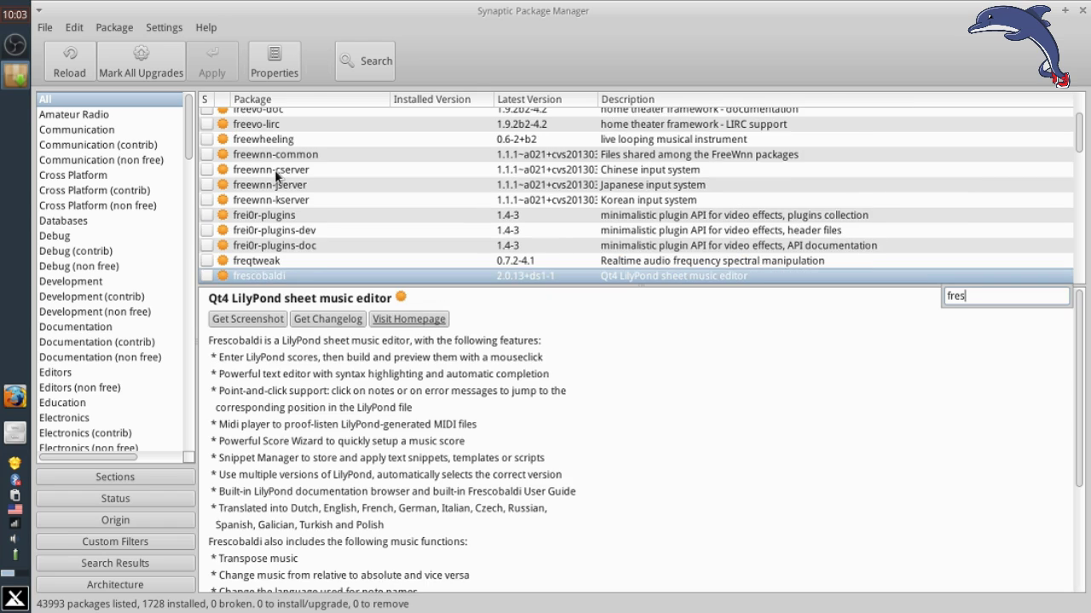
type("h")
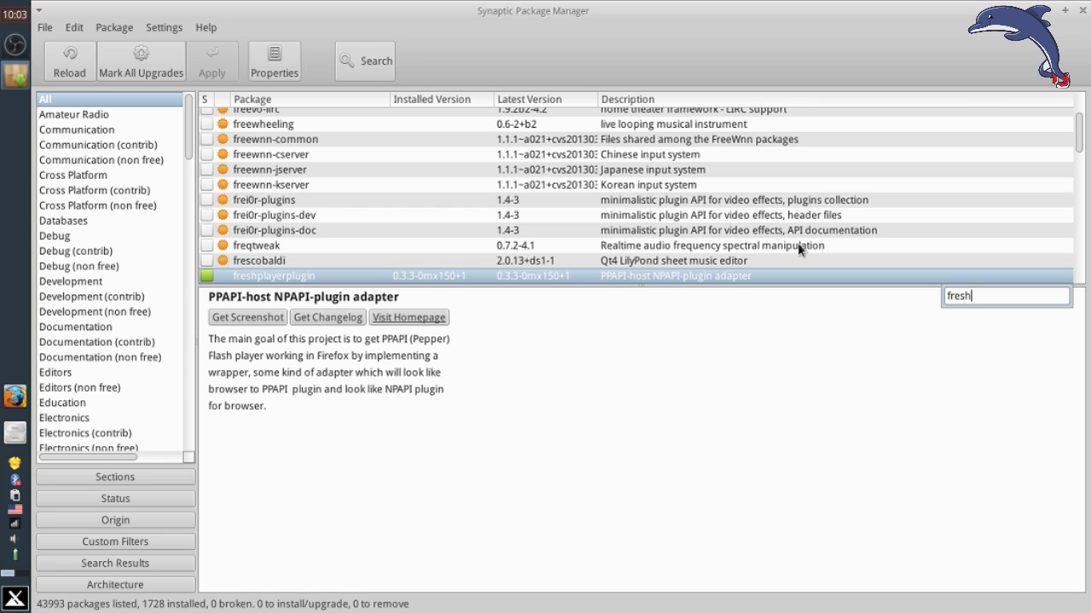
scroll(207, 280, "down", 3)
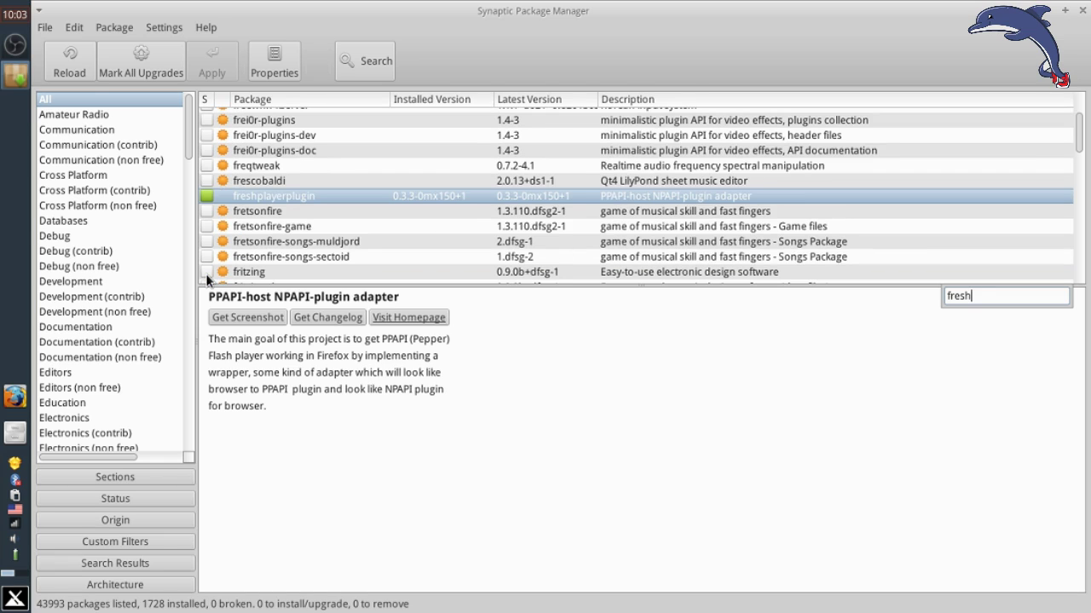
left_click(207, 195)
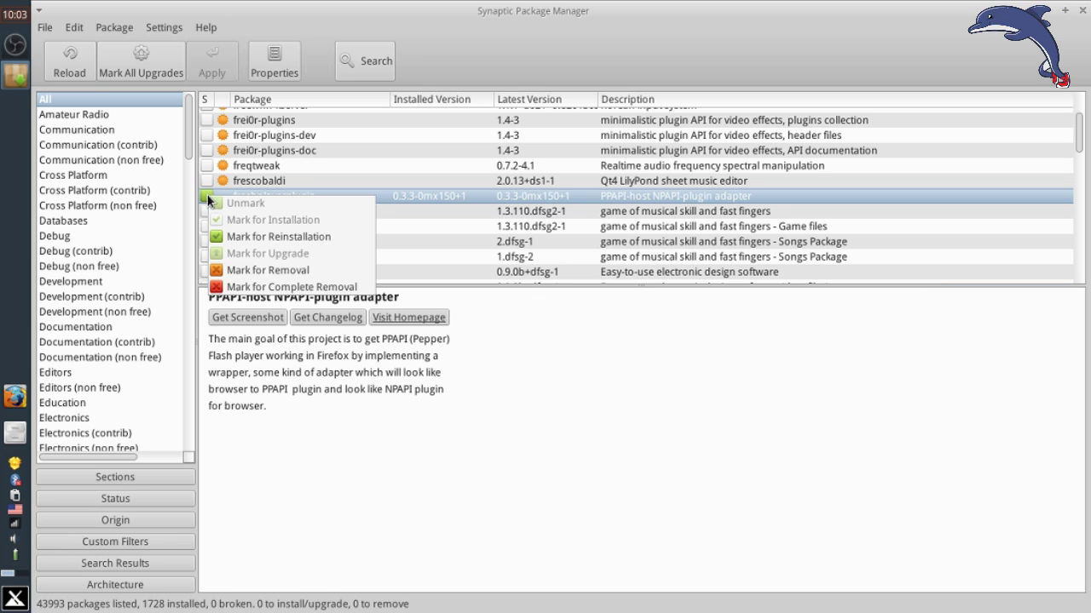
left_click(249, 286)
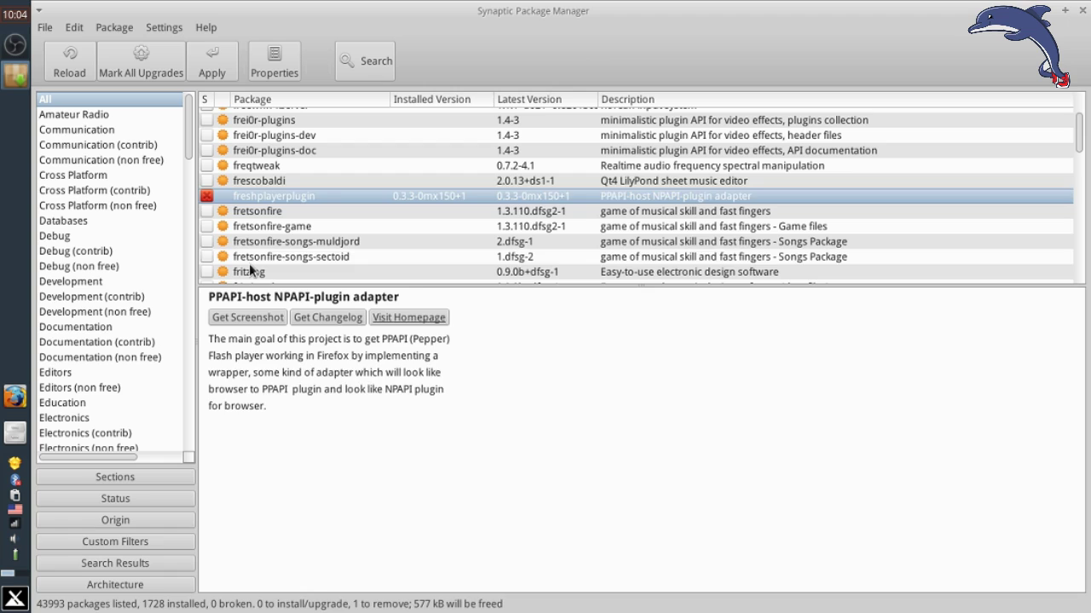
Step: Jump to flashplugin-nonfree via 'flashp', mark it for installation, and review the 1-install, 1-removal summary
left_click(250, 263)
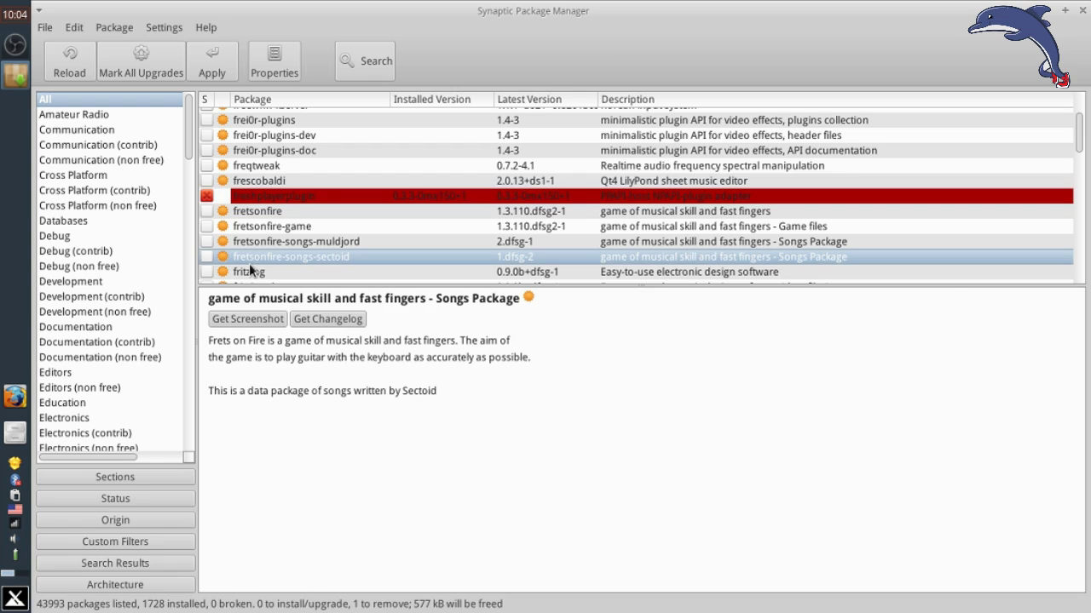
type("u")
key("BackSpace")
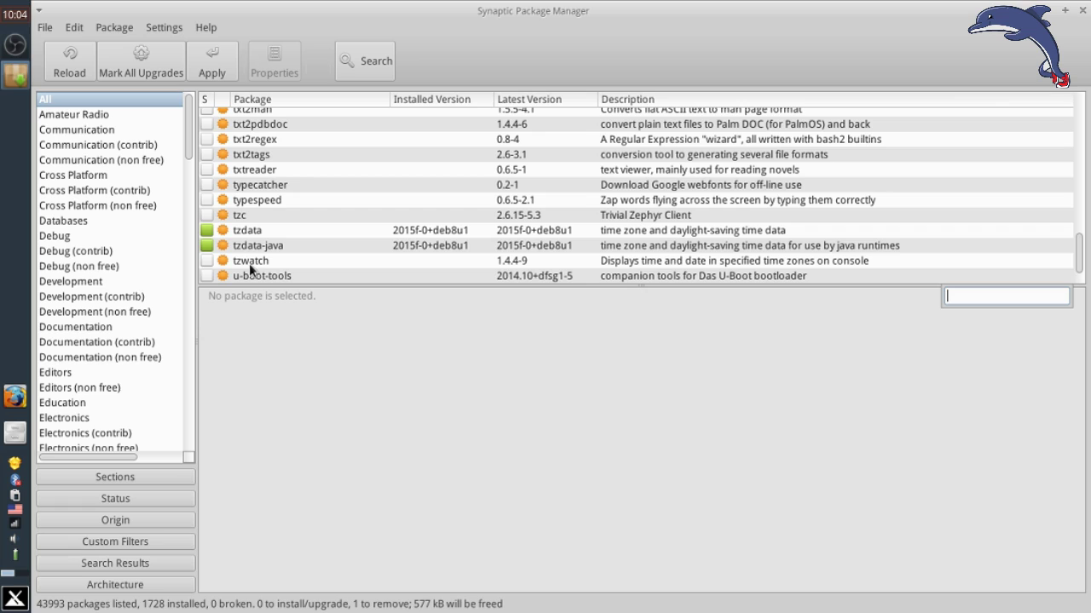
type("fl")
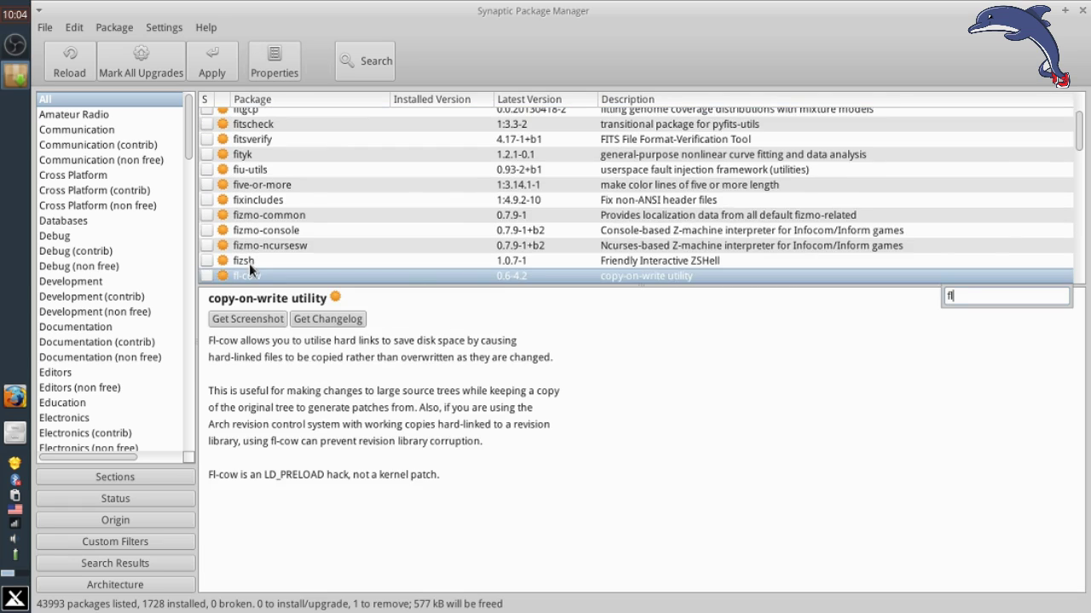
type("ash")
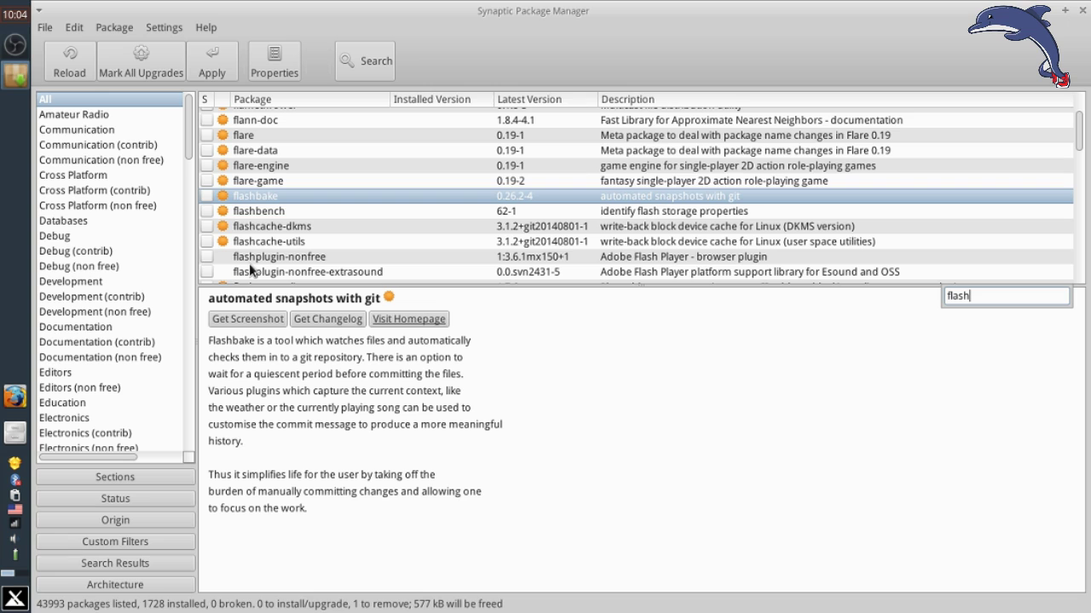
type("pl")
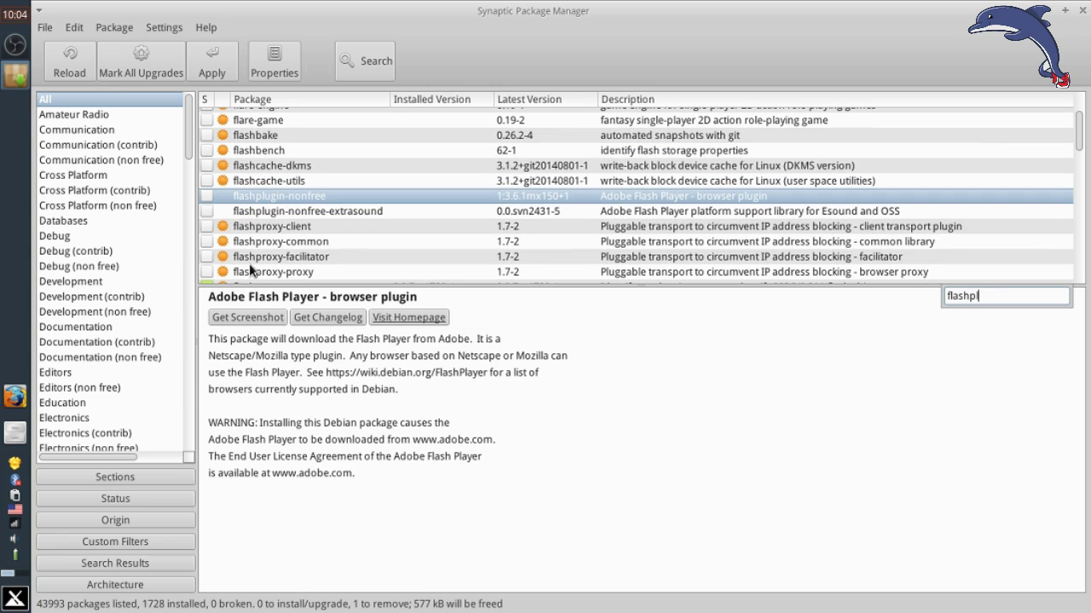
left_click(201, 195)
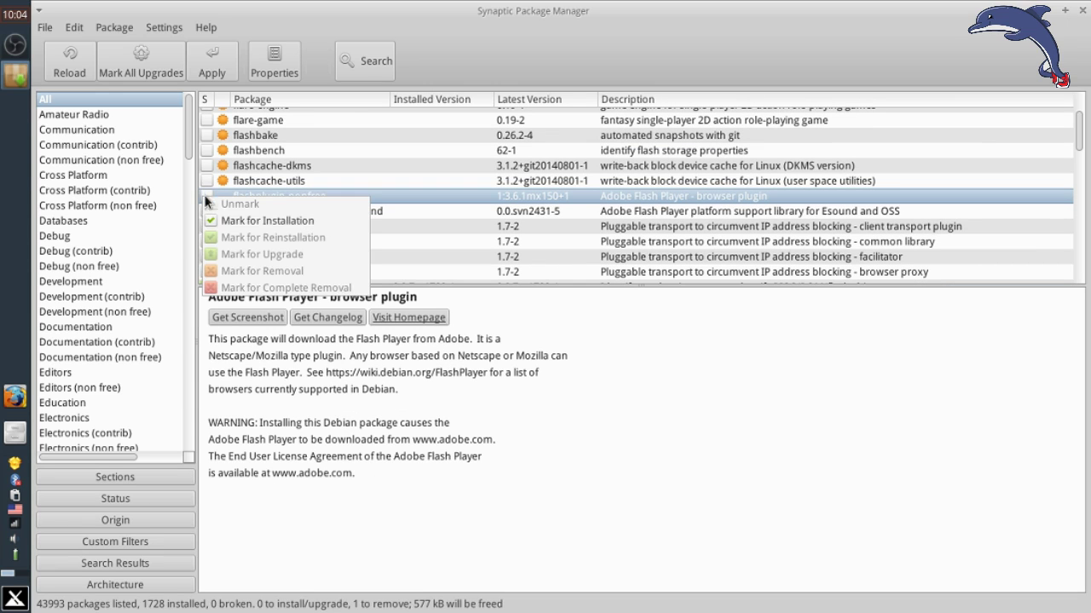
left_click(242, 221)
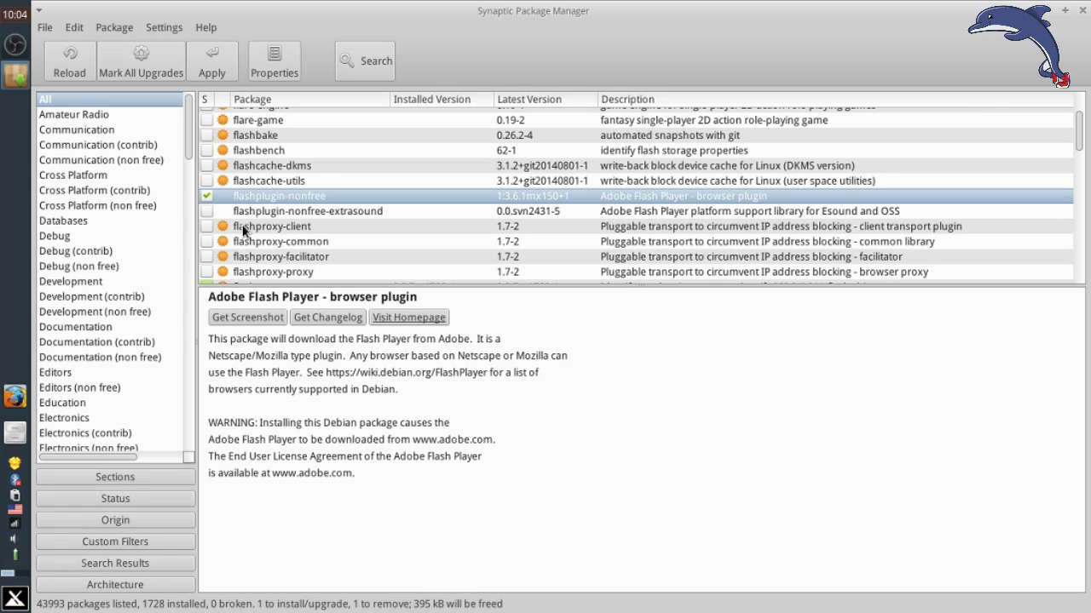
left_click(220, 71)
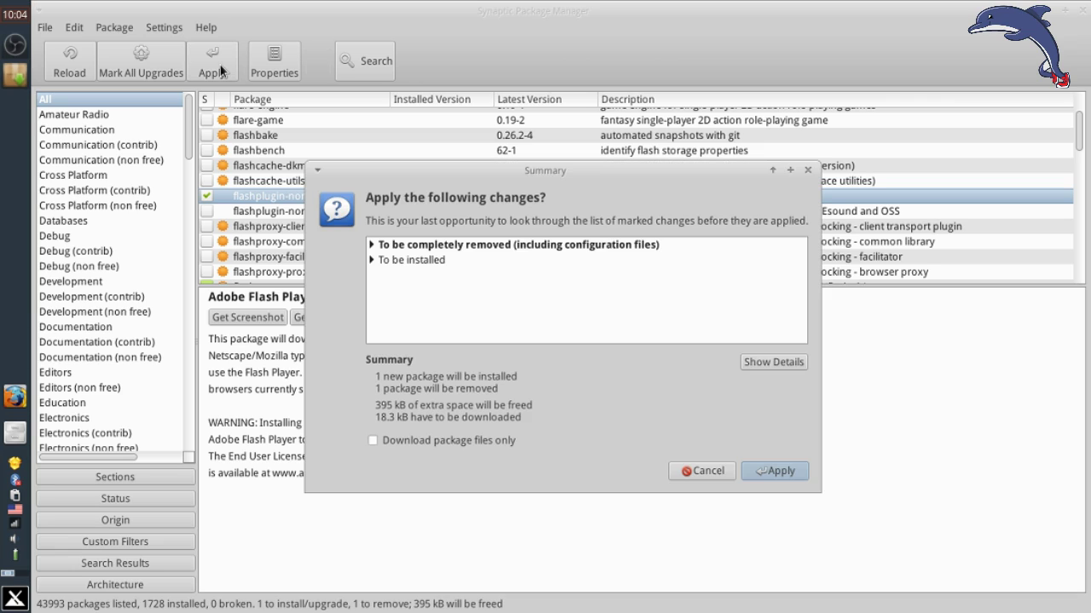
Step: Apply the changes installing flashplugin-nonfree and removing freshplayerplugin, then close the notice
left_click(765, 471)
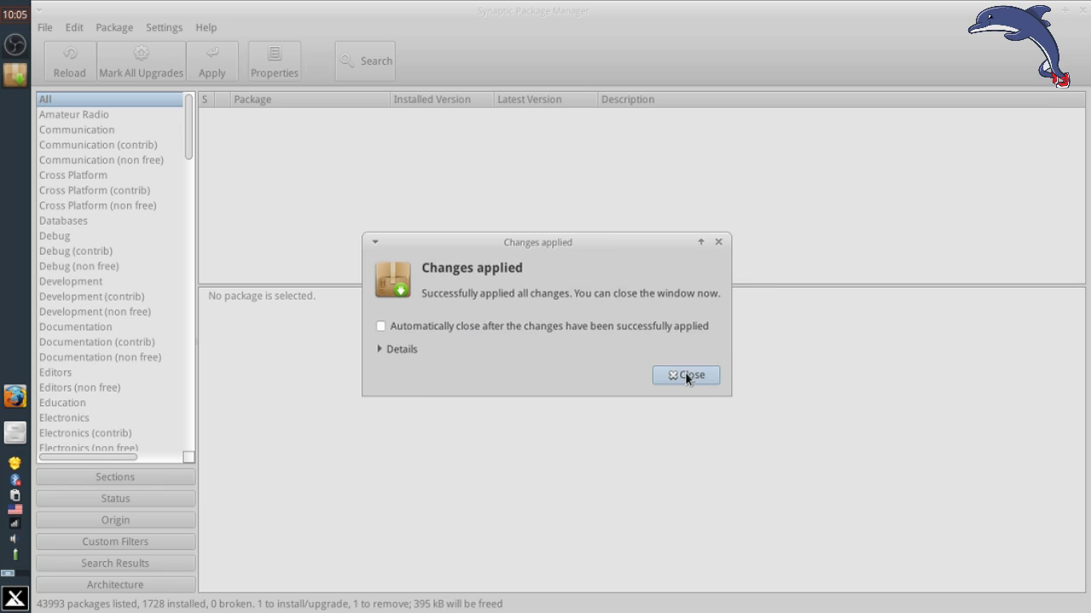
left_click(687, 377)
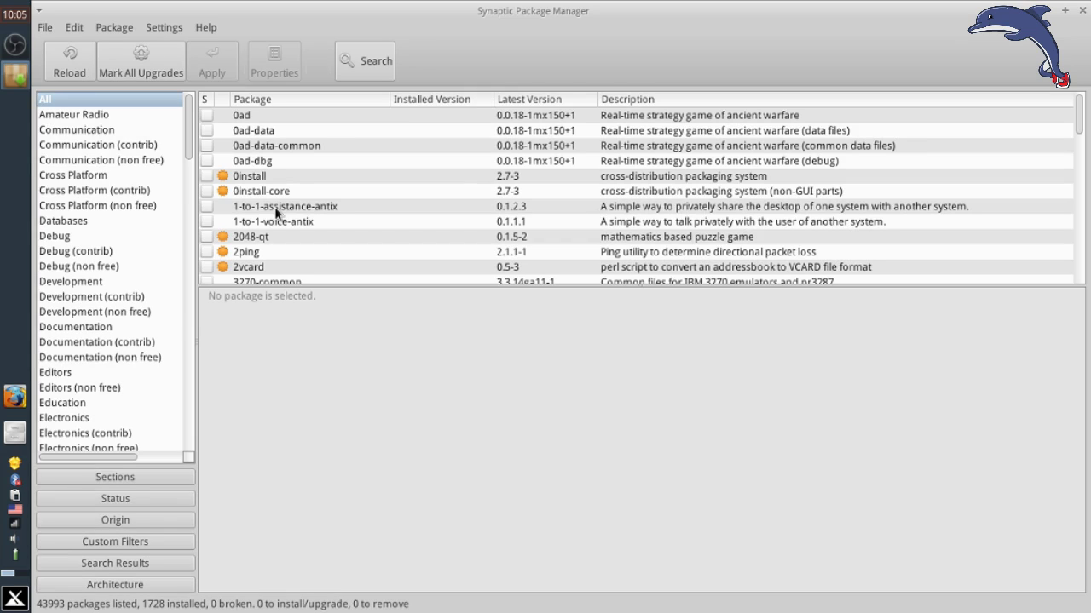
Step: Find libhal1-flash by typing 'libhal', mark it for installation, and review the summary
left_click(274, 206)
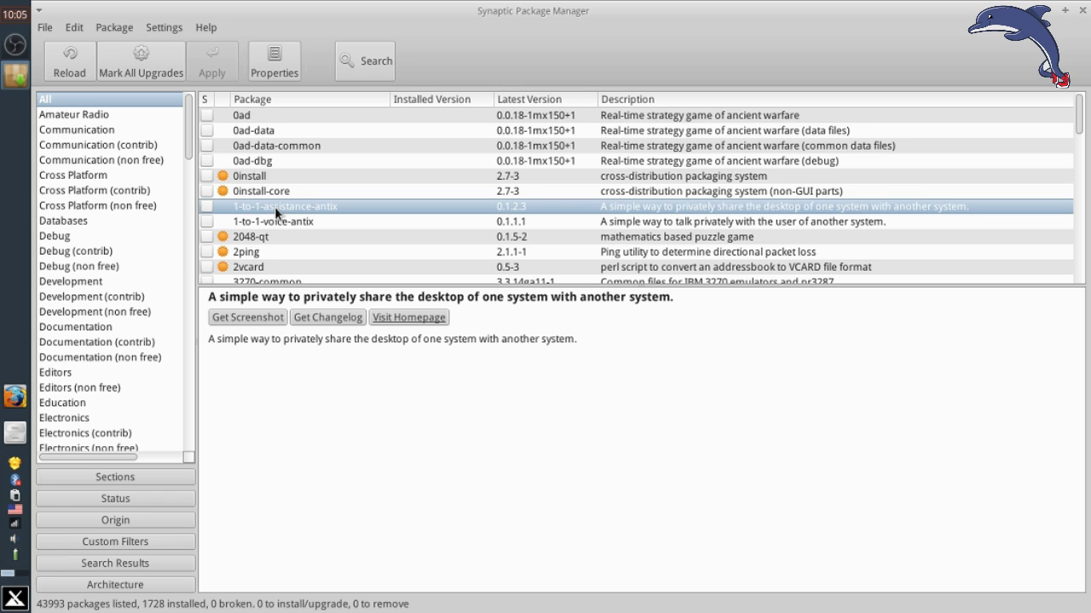
type("libh")
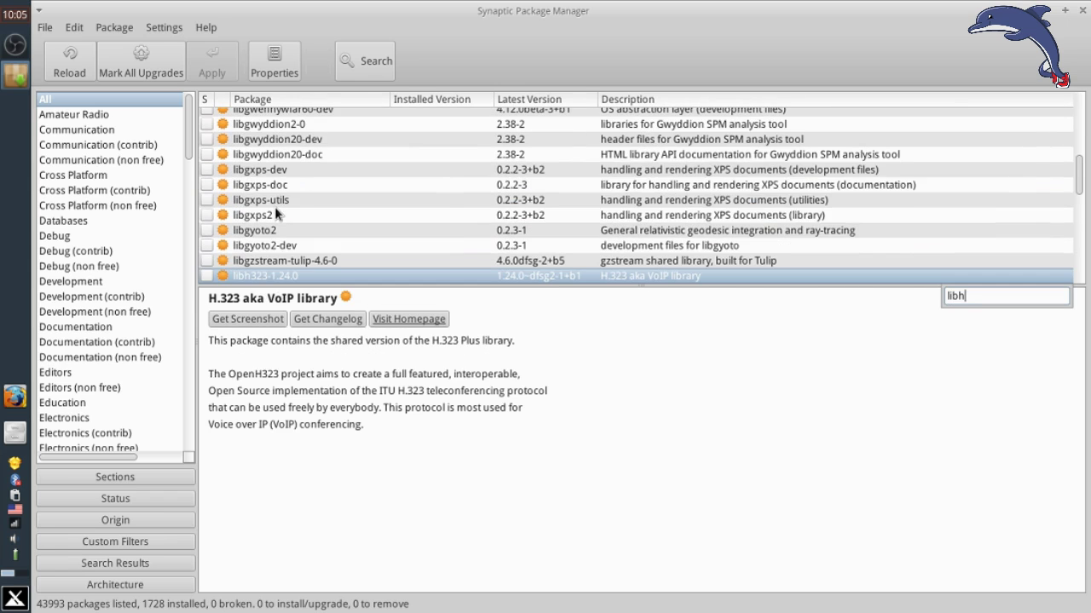
type("a")
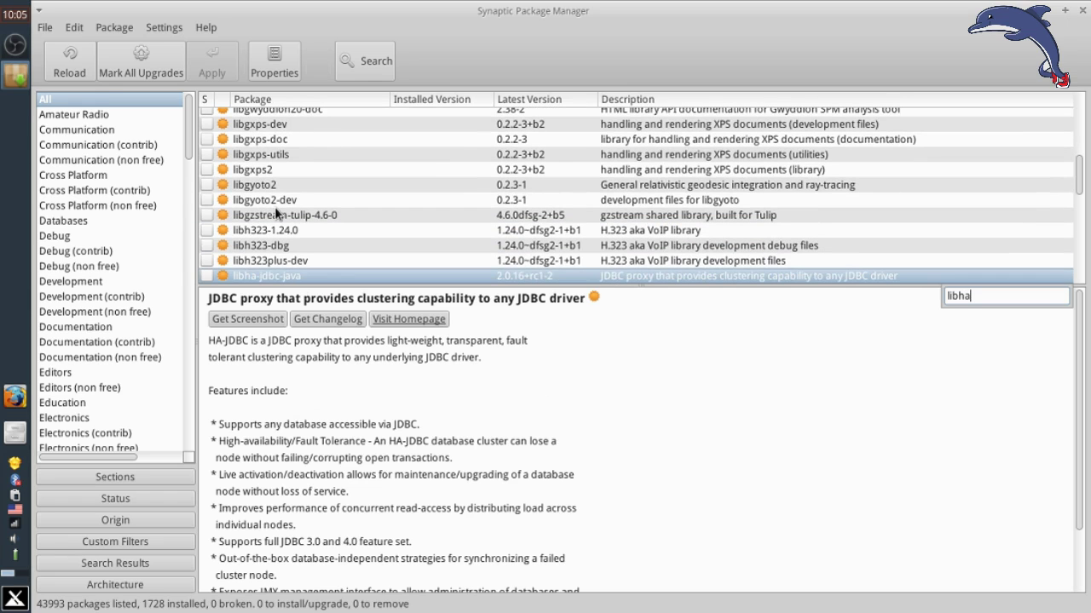
type("l")
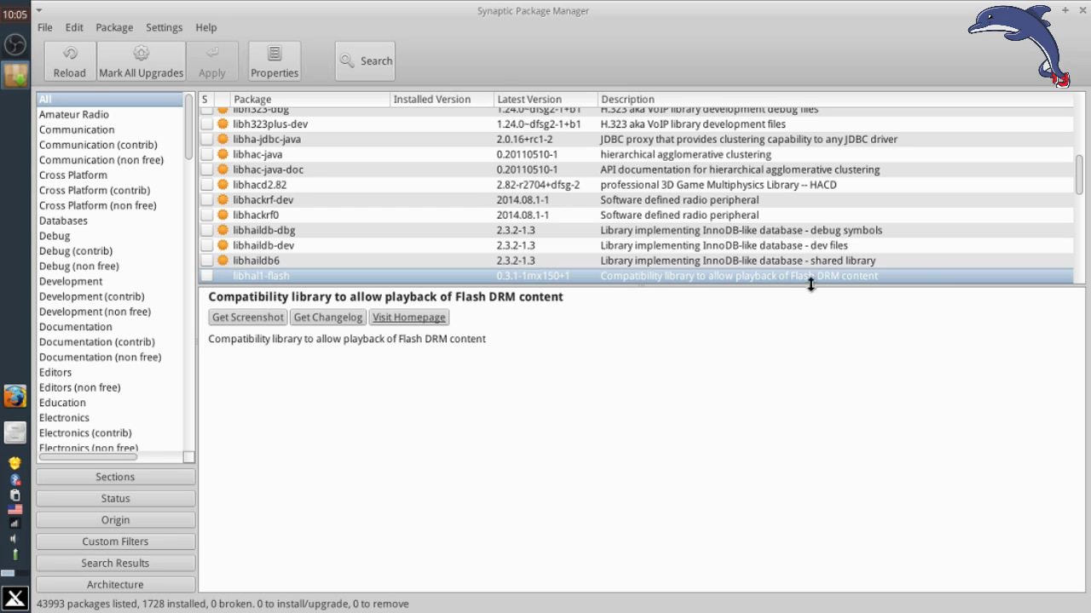
left_click(204, 276)
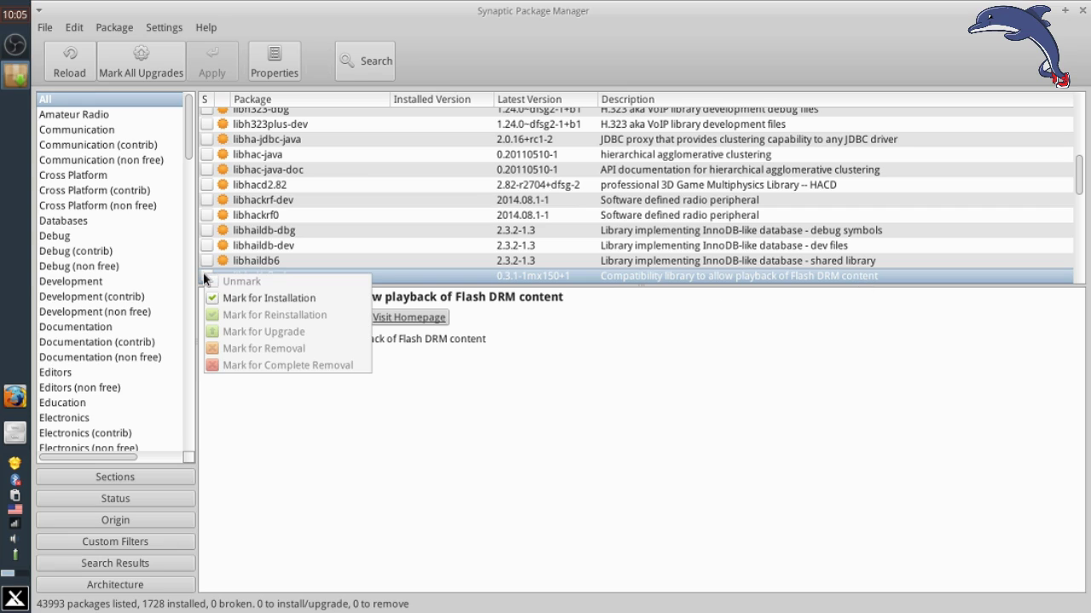
left_click(223, 296)
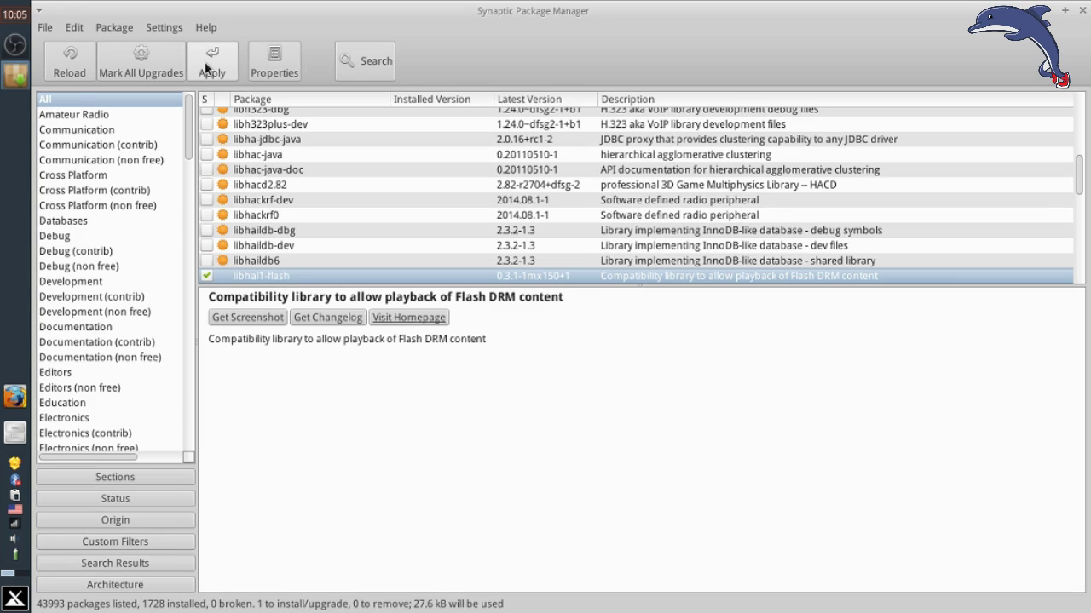
left_click(207, 66)
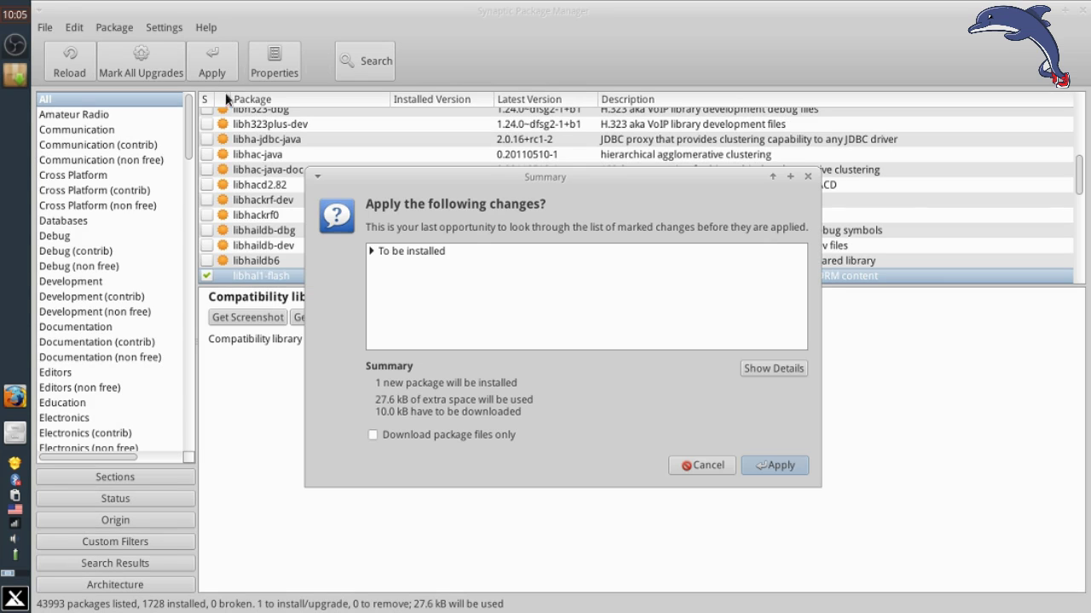
Step: Confirm the libhal1-flash install and close the Changes applied dialog
left_click(766, 467)
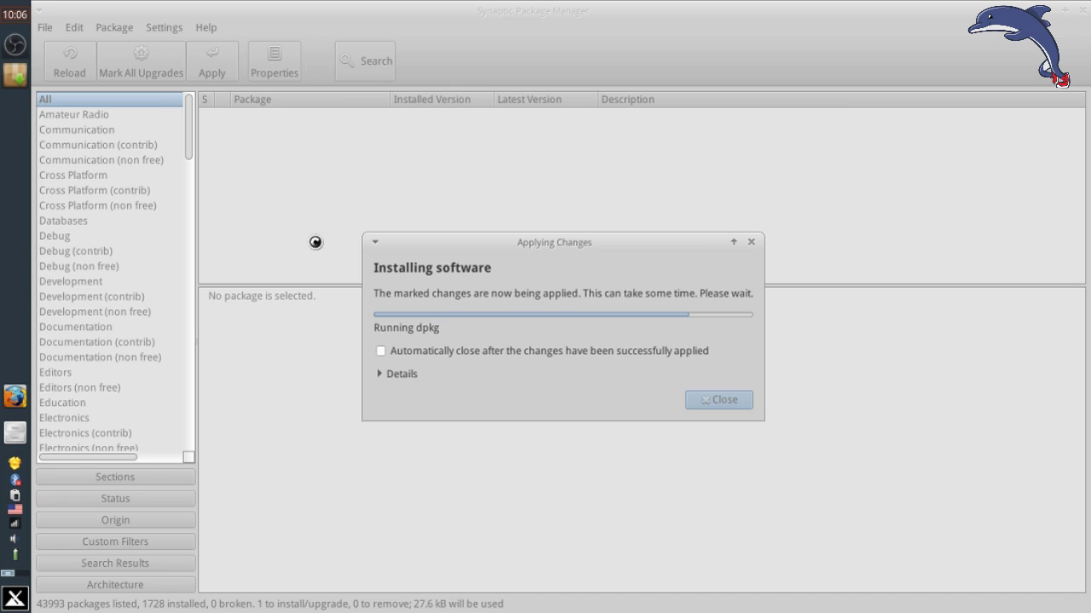
left_click(704, 374)
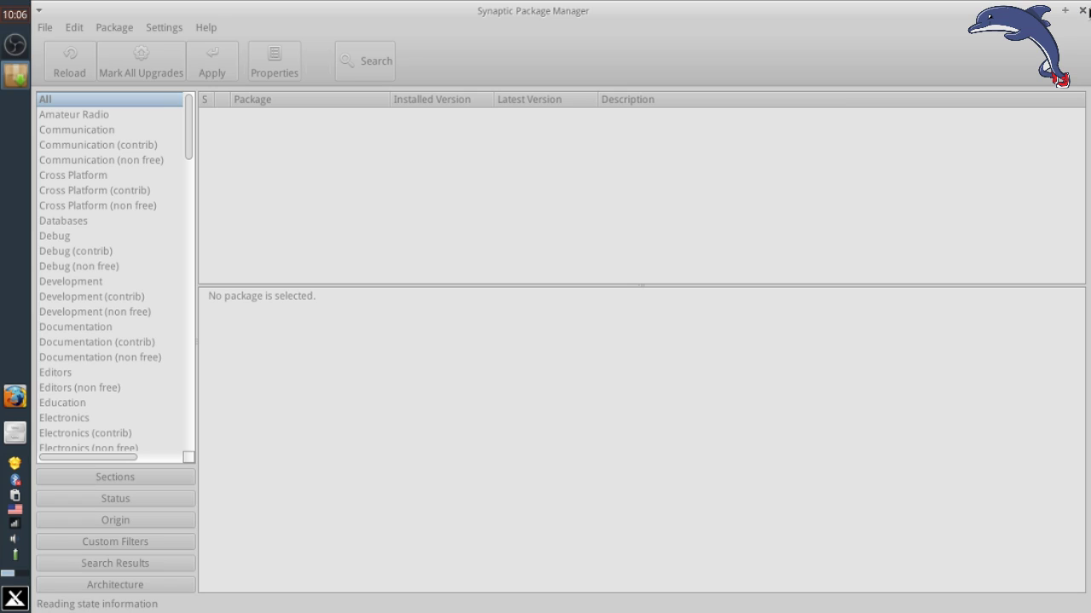
Step: Relaunch Firefox and load Hulu's Deadpool Trailer 3 page from the 'hul' address suggestions
left_click(16, 401)
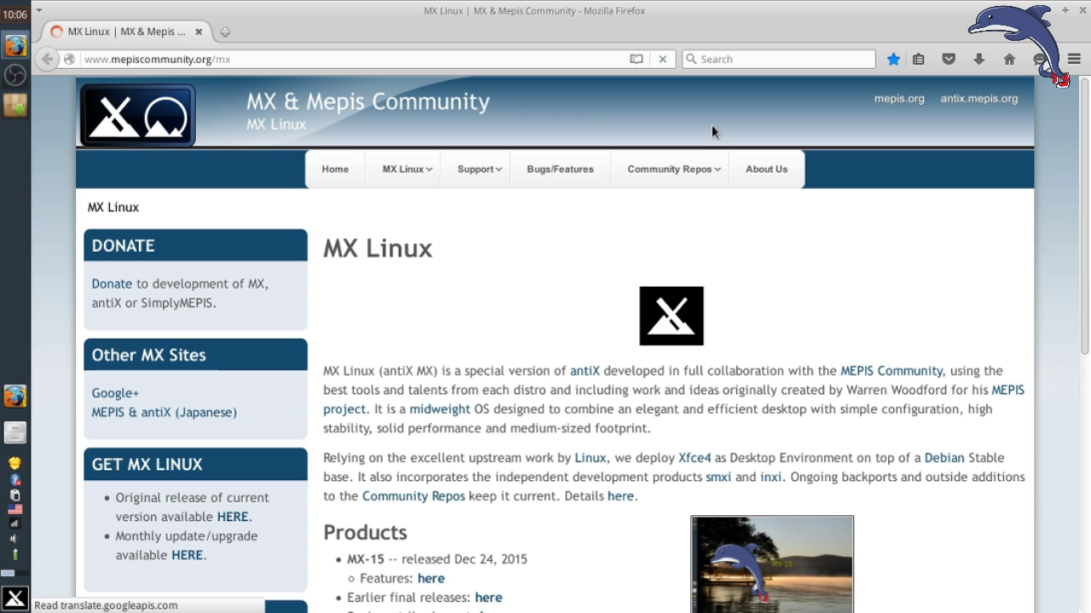
left_click(373, 57)
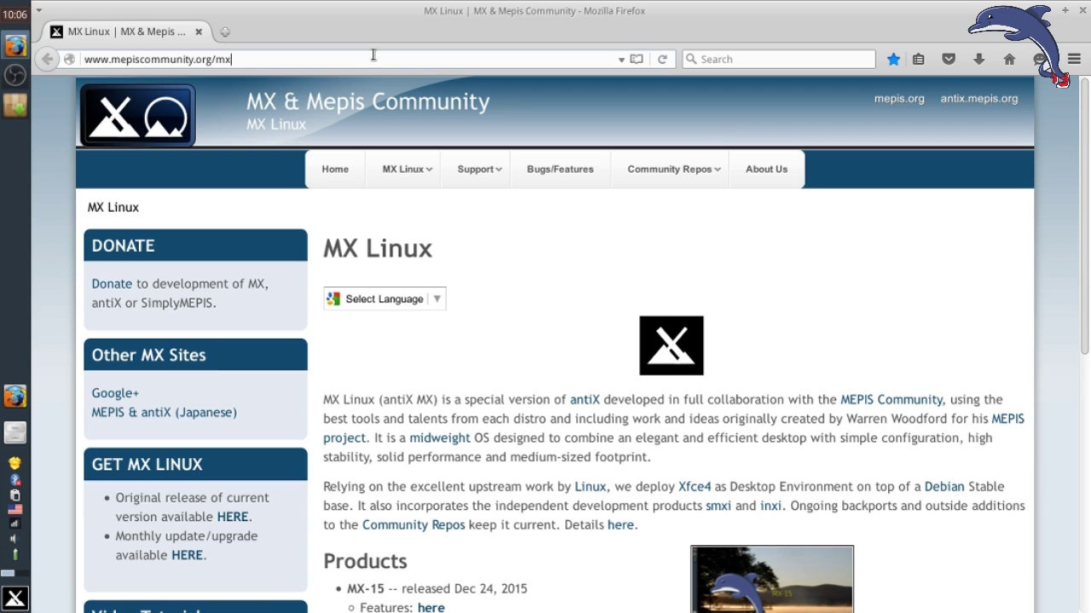
triple_click(373, 57)
type("hulu.com/")
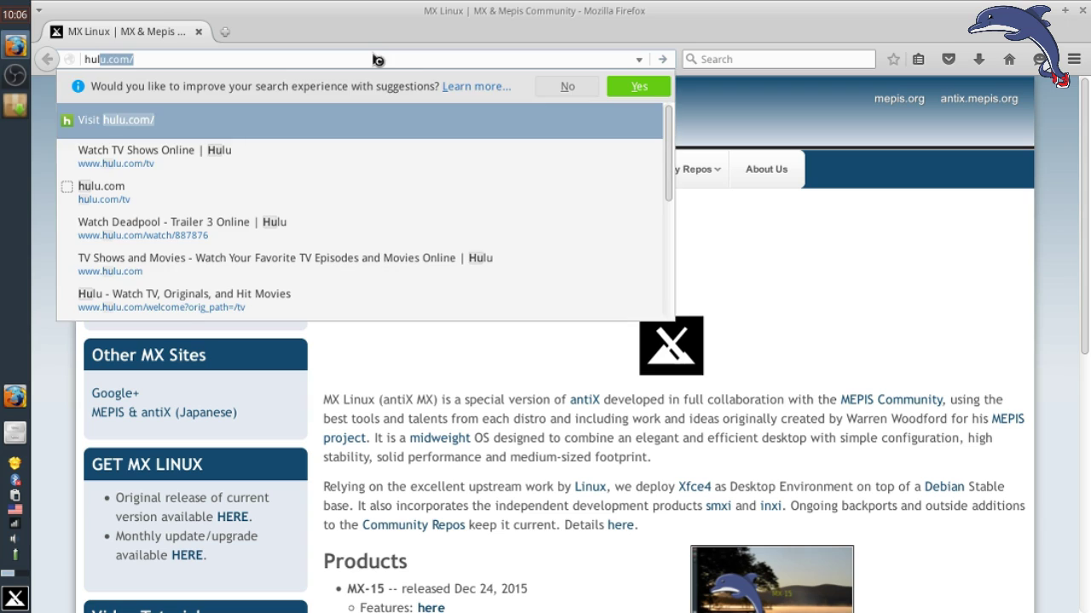
key("Down")
key("Down")
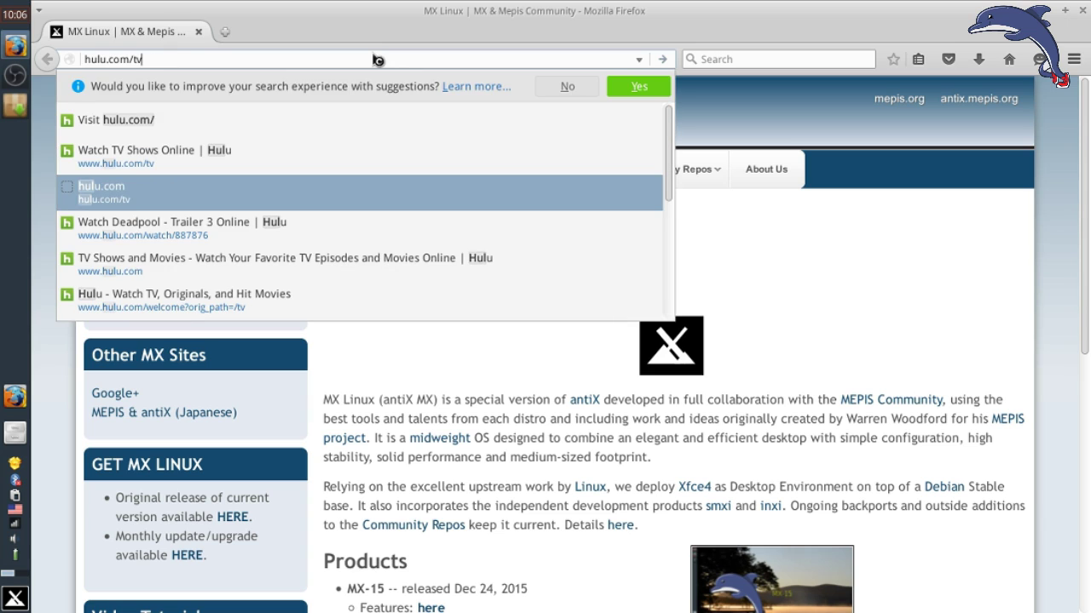
key("Down")
key("Return")
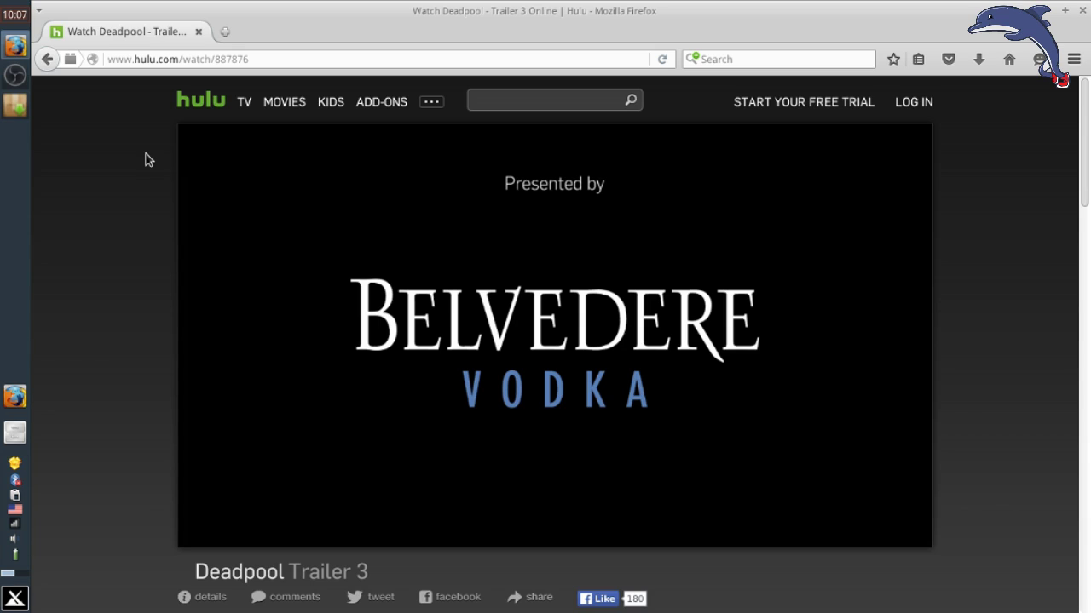
Step: Close Firefox and Synaptic, then bring the OBS Studio window to the front
left_click(1081, 12)
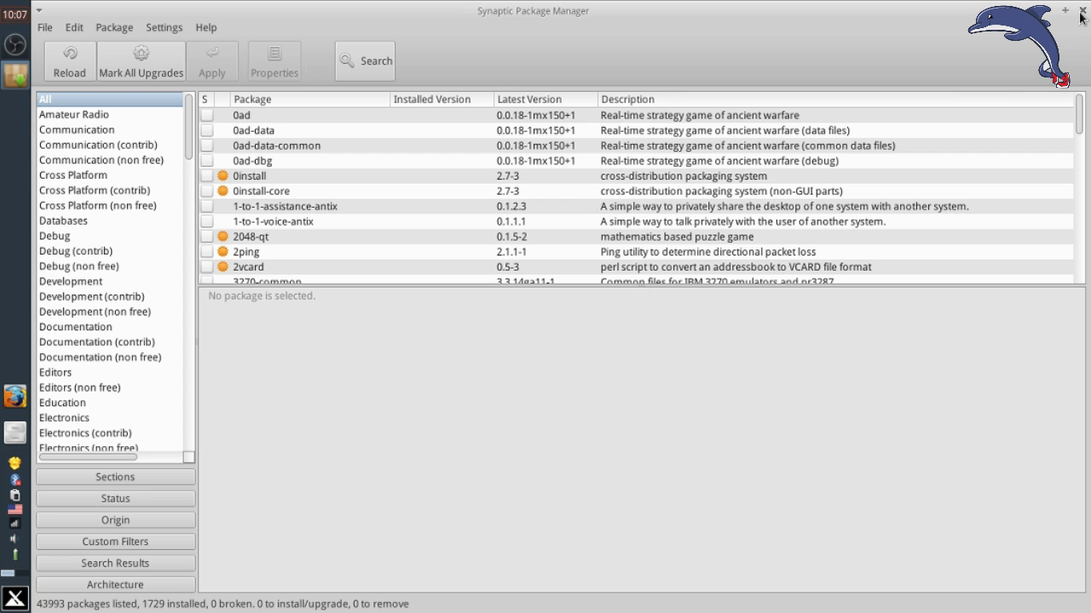
left_click(1082, 12)
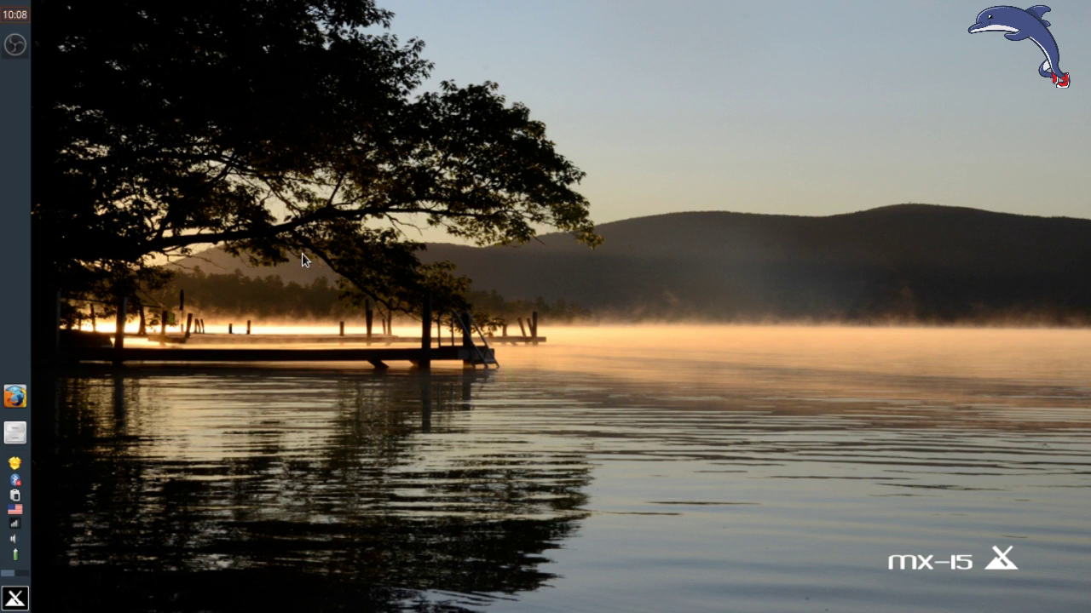
left_click(10, 48)
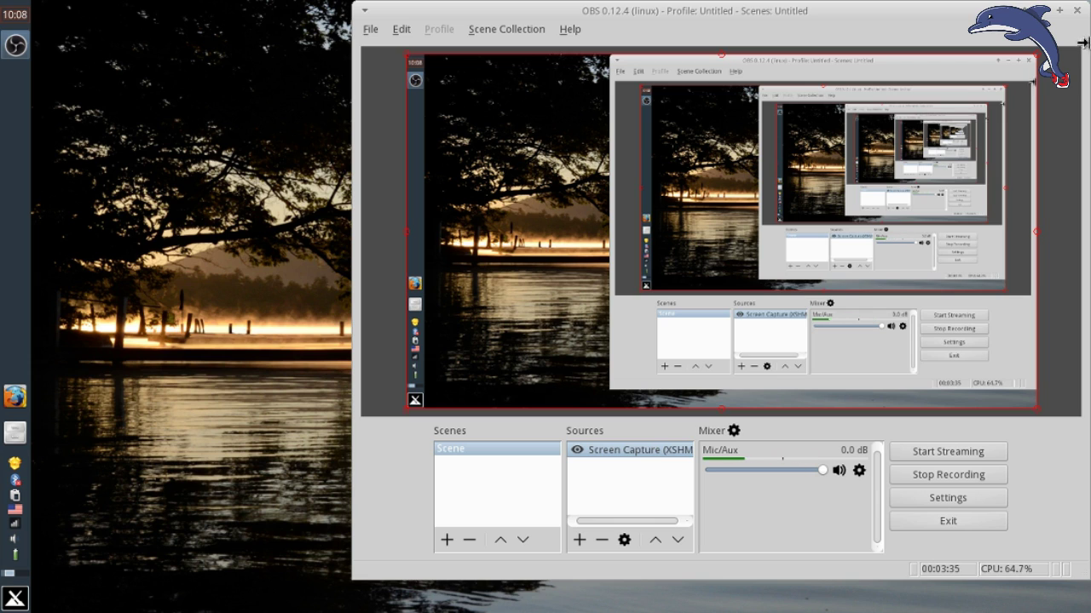
Step: Minimize the OBS Studio window to reveal the empty MX Linux desktop
left_click(1042, 10)
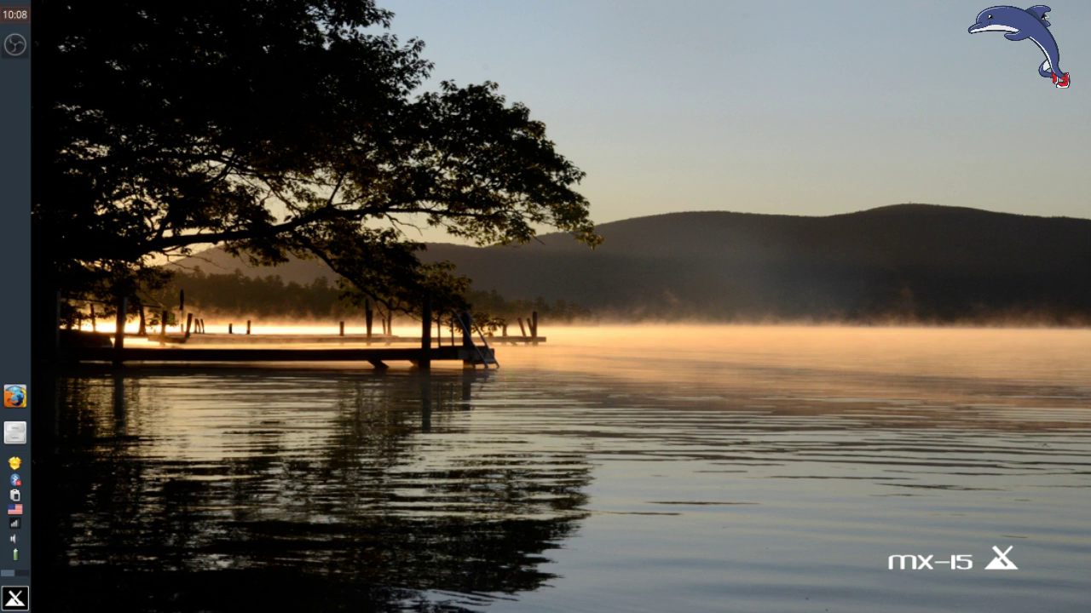